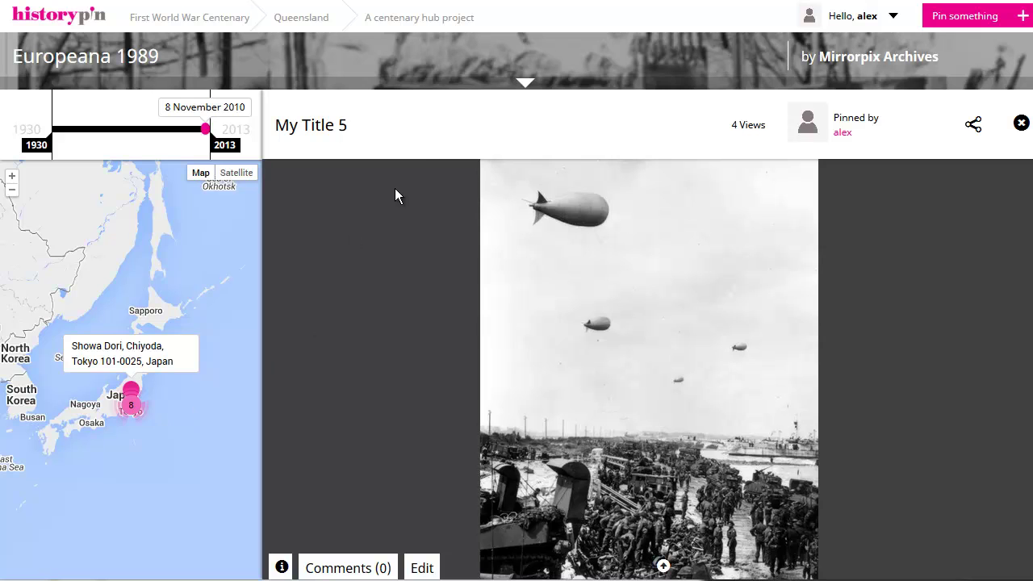
Run $('.play-button').show(); in the developer console to reveal the timeline playback controls, and close the console.
{"action": "key", "text": "F12"}
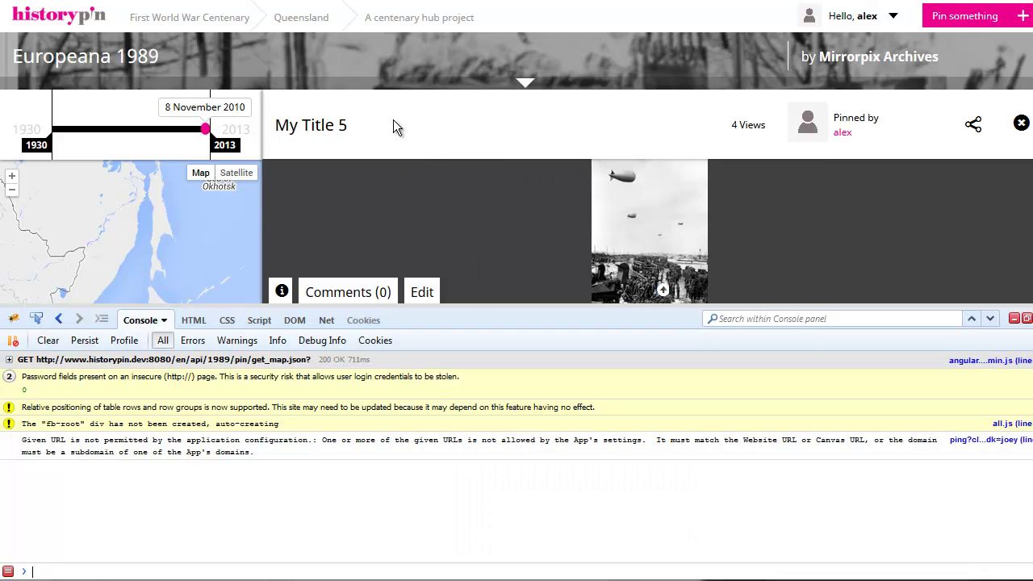
{"action": "type", "text": "$('.play-button').show();"}
{"action": "key", "text": "Return"}
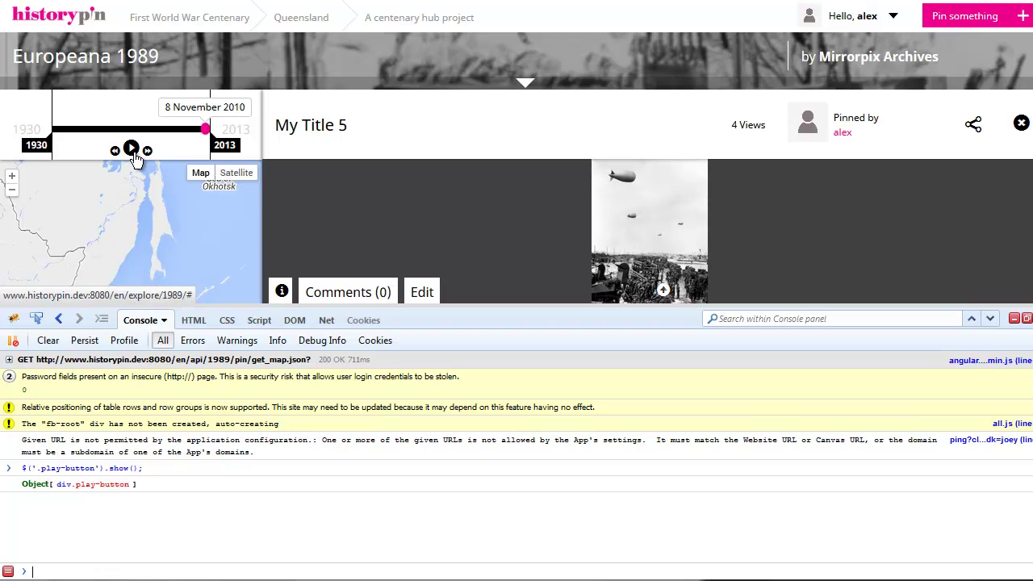
{"action": "left_click", "coordinate": [1027, 318]}
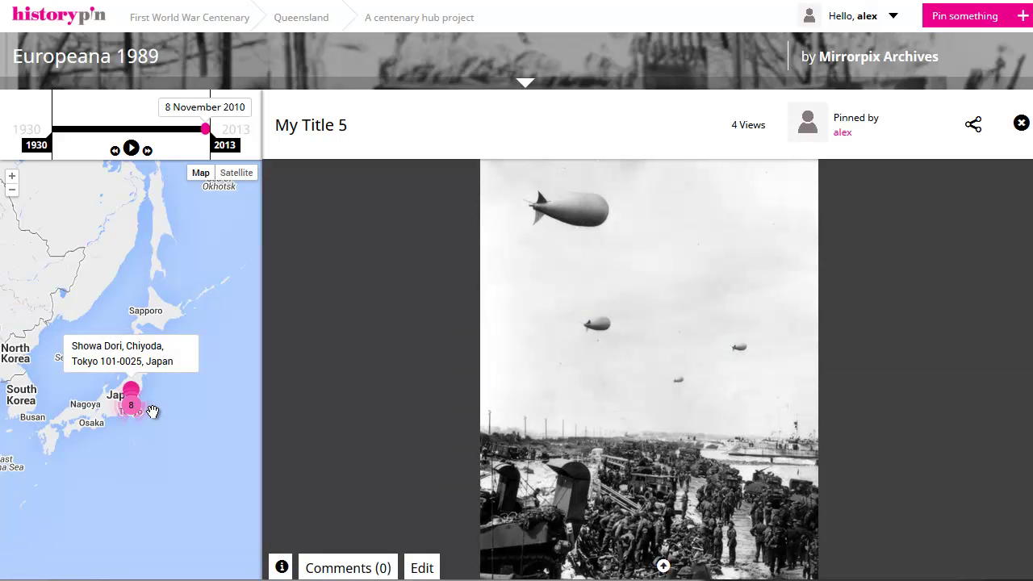
Play the timeline slideshow, leave full-screen view, and pause on the pin "My Title 3" to look over its page.
{"action": "left_click", "coordinate": [131, 149]}
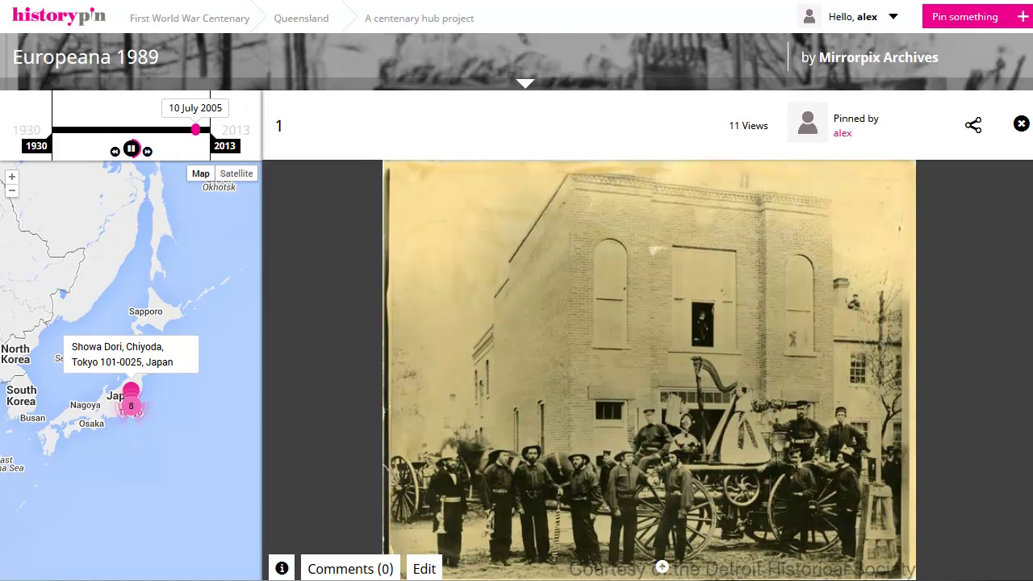
{"action": "key", "text": "F11"}
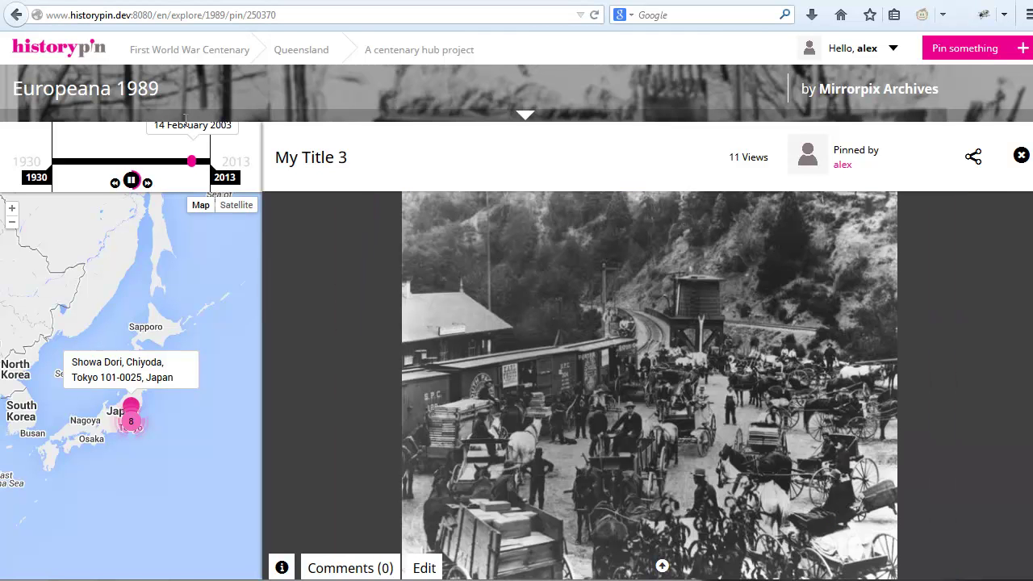
{"action": "left_click", "coordinate": [134, 181]}
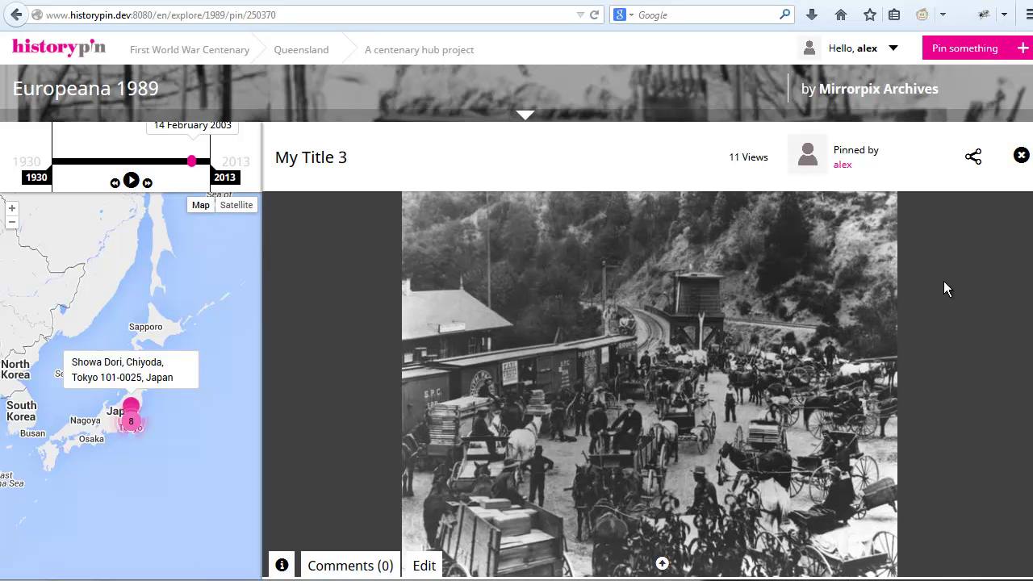
{"action": "scroll", "coordinate": [944, 286], "scroll_direction": "down", "scroll_amount": 5}
{"action": "scroll", "coordinate": [946, 289], "scroll_direction": "down", "scroll_amount": 2}
{"action": "scroll", "coordinate": [946, 292], "scroll_direction": "up", "scroll_amount": 8}
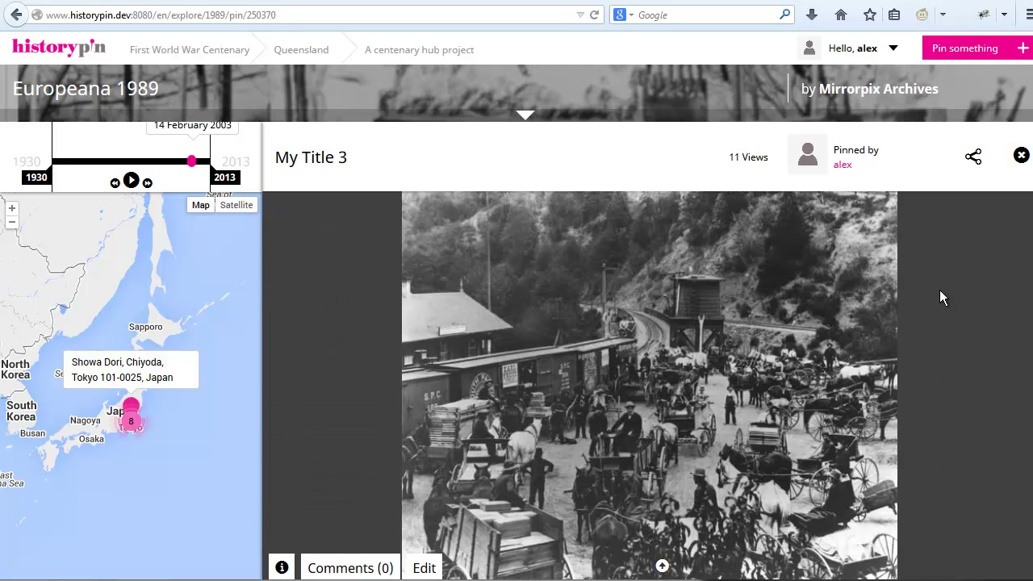
Resume the slideshow, zoom the map in on central Tokyo, and open the pin beside Mitsui Memorial Hospital.
{"action": "left_click", "coordinate": [132, 181]}
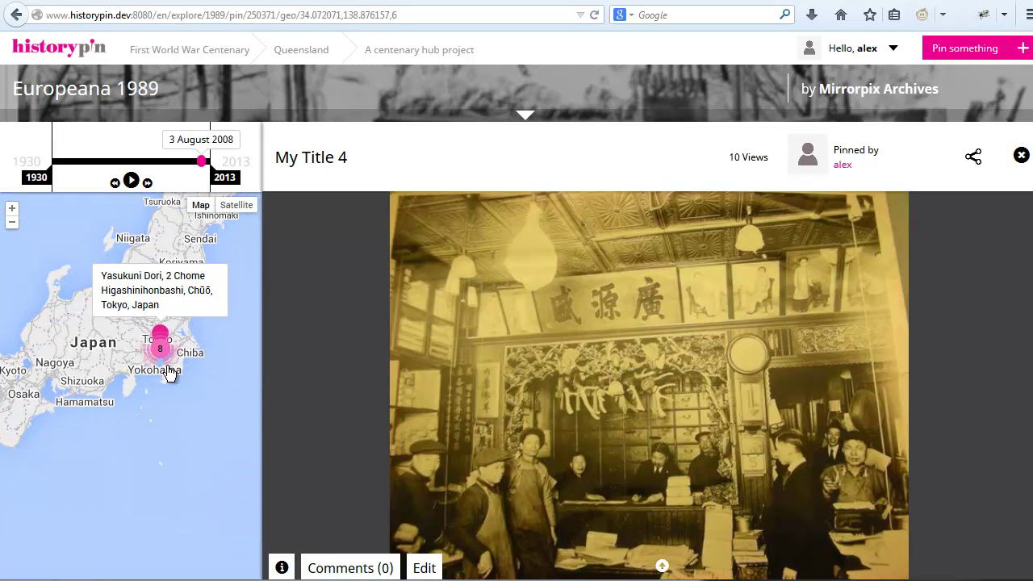
{"action": "scroll", "coordinate": [129, 270], "scroll_direction": "up", "scroll_amount": 4}
{"action": "scroll", "coordinate": [127, 266], "scroll_direction": "up", "scroll_amount": 4}
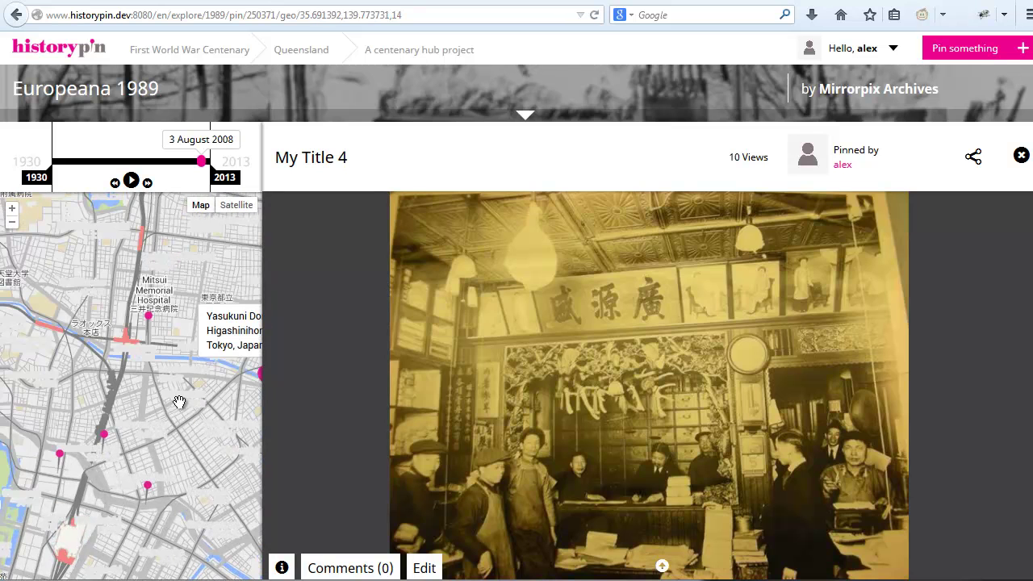
{"action": "left_click", "coordinate": [149, 322]}
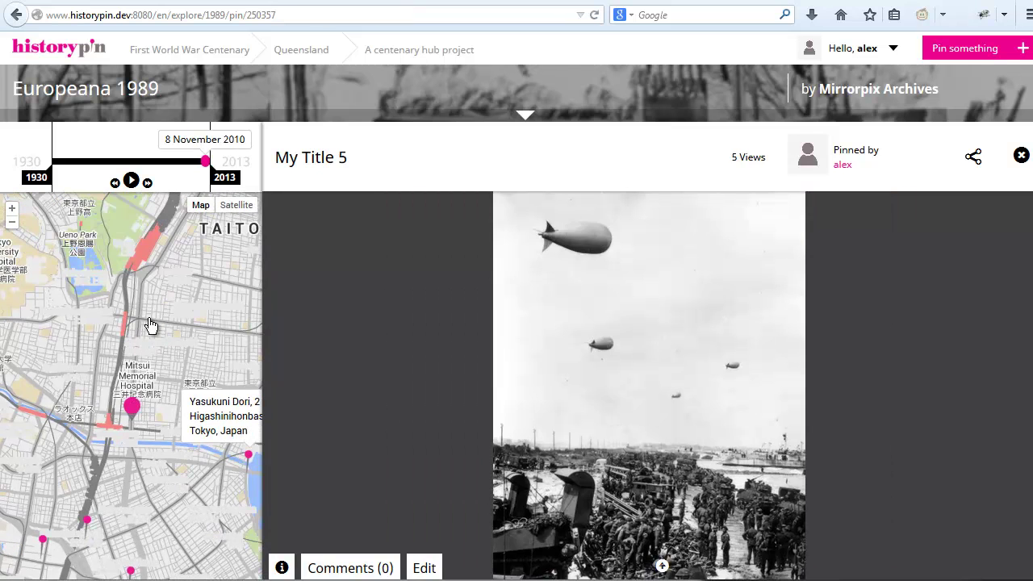
Play the slideshow to the pin "My Title 2", review its description and information section, and return to its photo.
{"action": "left_click", "coordinate": [130, 180]}
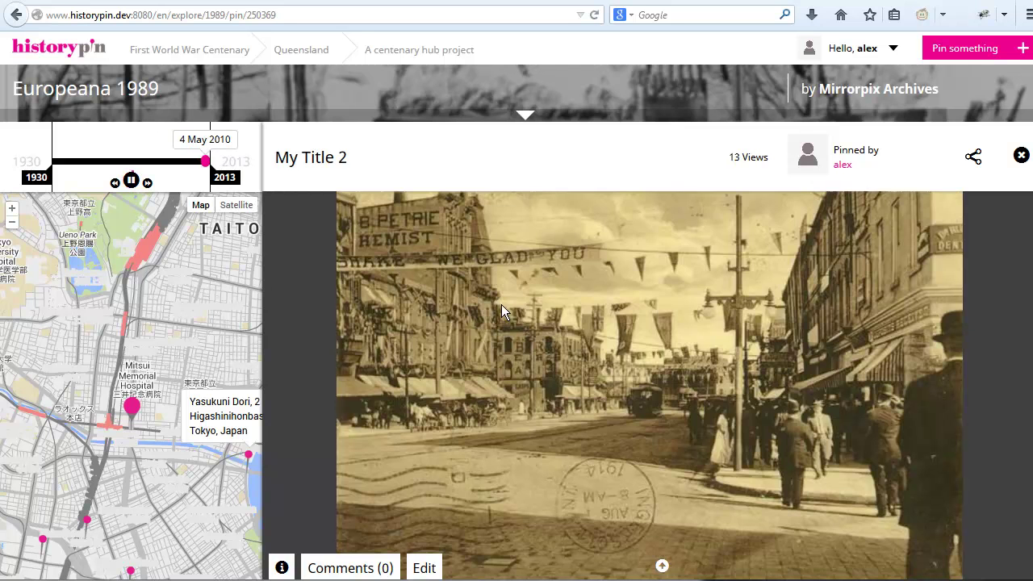
{"action": "scroll", "coordinate": [789, 409], "scroll_direction": "down", "scroll_amount": 5}
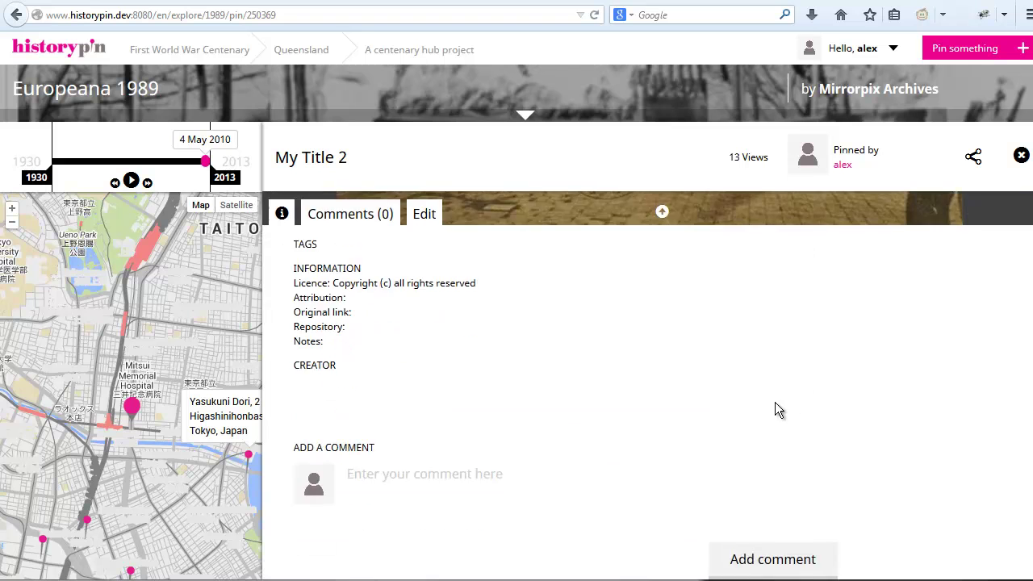
{"action": "scroll", "coordinate": [775, 402], "scroll_direction": "up", "scroll_amount": 3}
{"action": "left_click", "coordinate": [282, 457]}
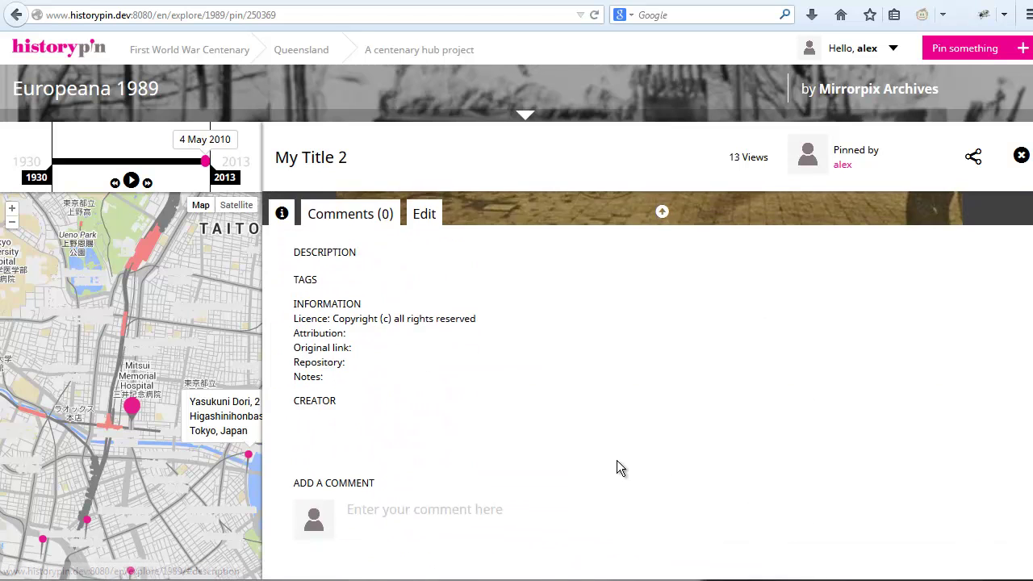
{"action": "scroll", "coordinate": [617, 365], "scroll_direction": "up", "scroll_amount": 3}
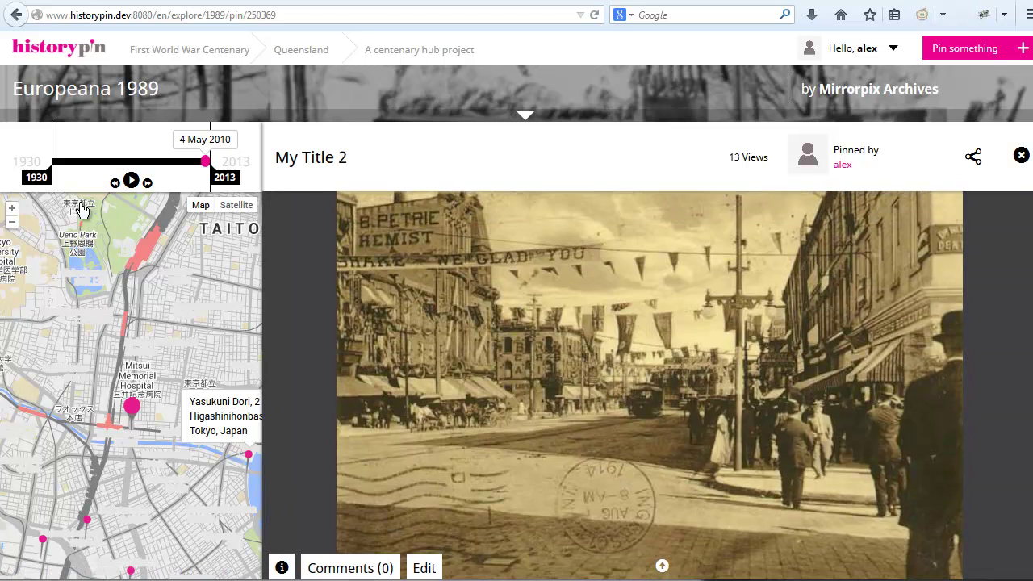
Open the pin dated 10 July 2005 from the map, play the slideshow, and pause on "My Title 4".
{"action": "left_click", "coordinate": [87, 520]}
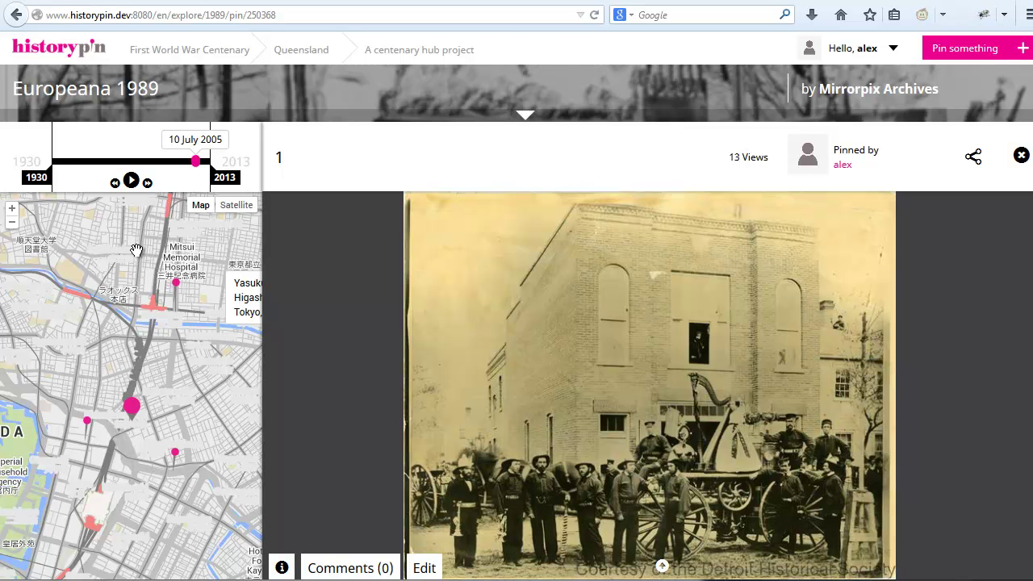
{"action": "left_click", "coordinate": [133, 182]}
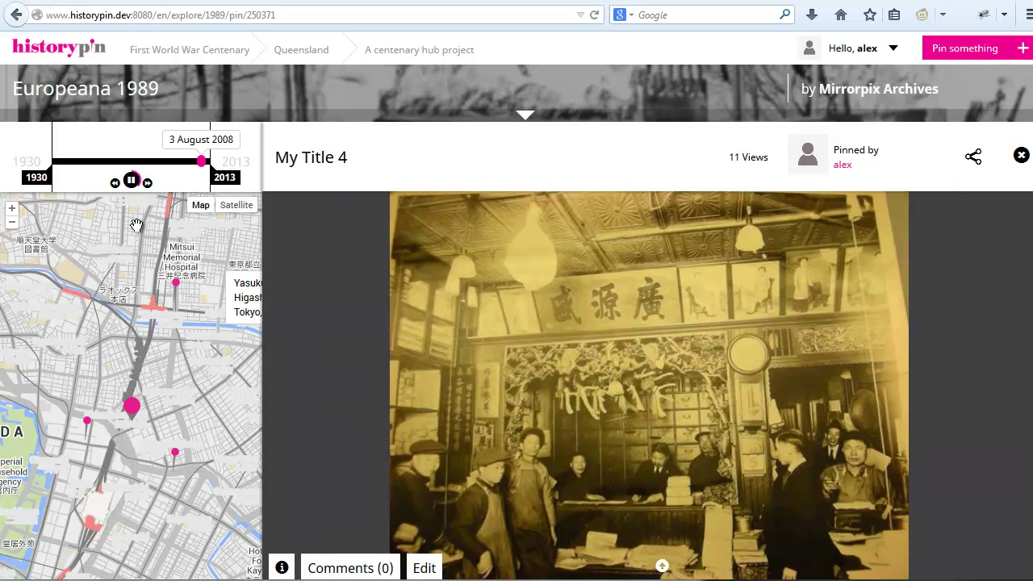
{"action": "left_click", "coordinate": [134, 182]}
Step backward through the timeline pins to "Darsūniškiečiai Baltijos kelyje" from 23 August 1989.
{"action": "left_click", "coordinate": [115, 184]}
{"action": "left_click", "coordinate": [116, 184]}
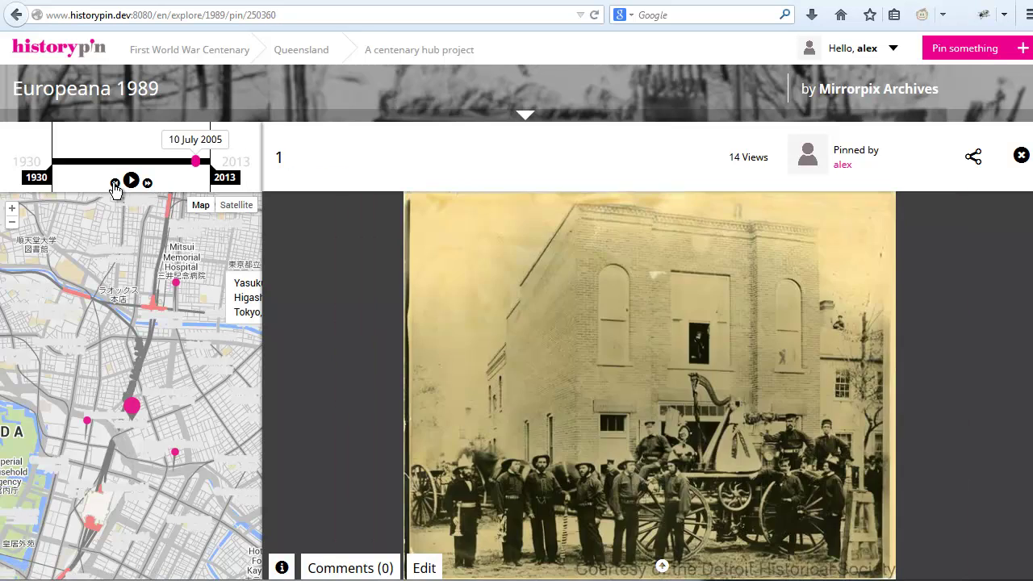
{"action": "left_click", "coordinate": [116, 185]}
{"action": "left_click", "coordinate": [115, 184]}
{"action": "left_click", "coordinate": [116, 184]}
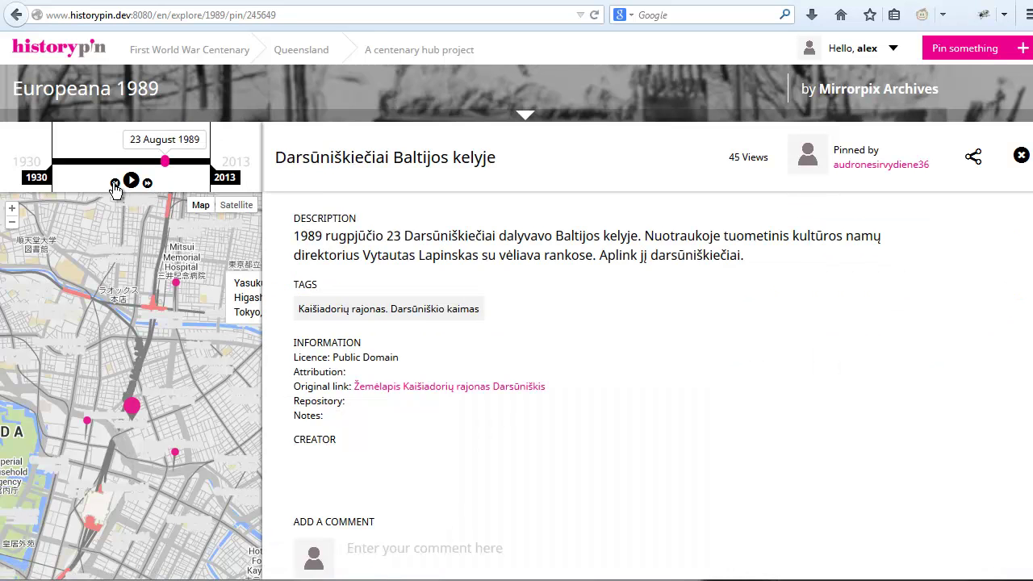
Play the slideshow, pause on "My Title 3", and step backward and forward through neighbouring pins to "My Title 8".
{"action": "left_click", "coordinate": [132, 183]}
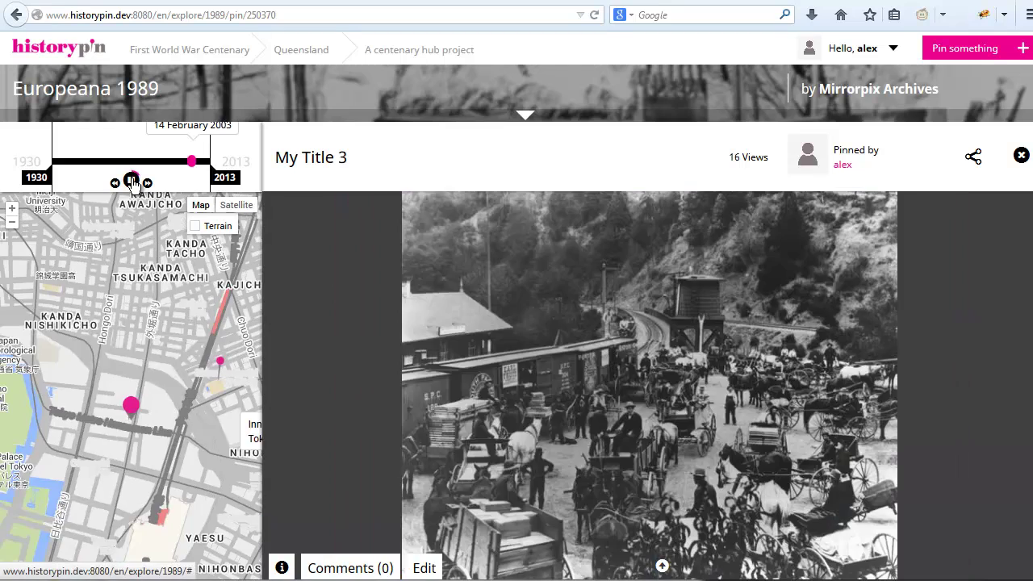
{"action": "left_click", "coordinate": [130, 181]}
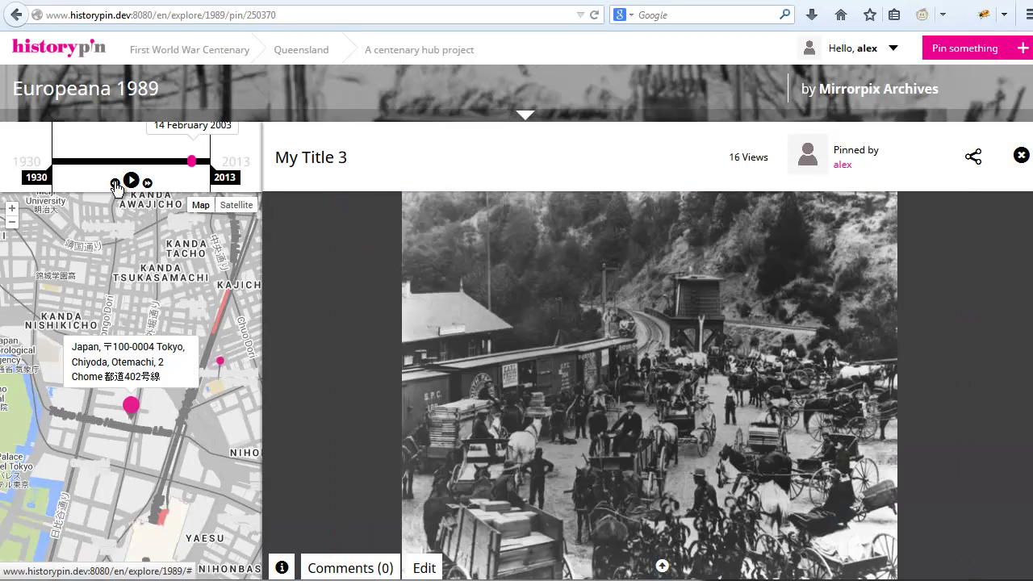
{"action": "left_click", "coordinate": [116, 183]}
{"action": "left_click", "coordinate": [115, 184]}
{"action": "left_click", "coordinate": [147, 183]}
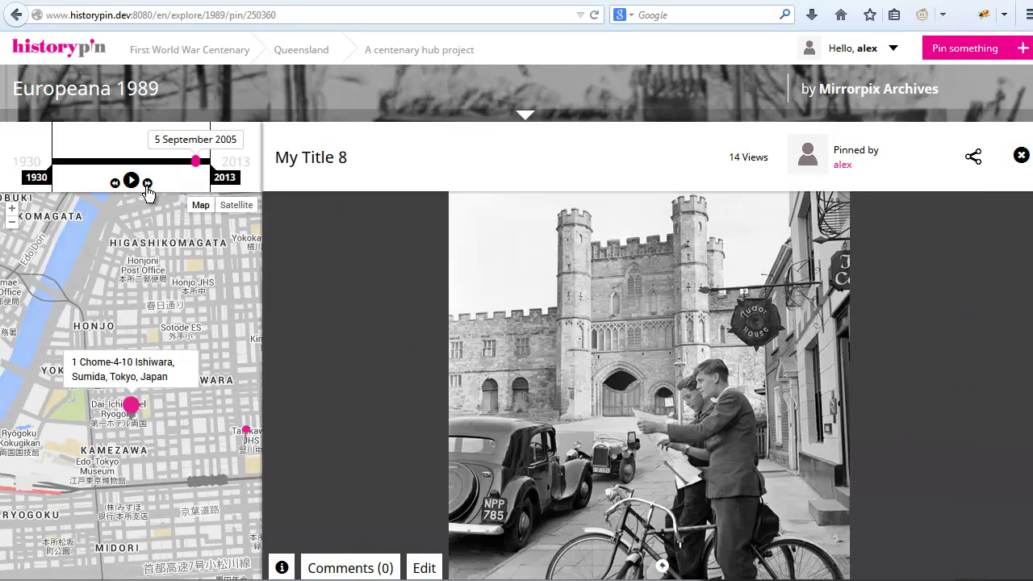
Step forward through the following pins, restart the slideshow, and pause on "Brandenburg Gate / Brandenburger Tor".
{"action": "left_click", "coordinate": [147, 183]}
{"action": "left_click", "coordinate": [146, 183]}
{"action": "left_click", "coordinate": [131, 181]}
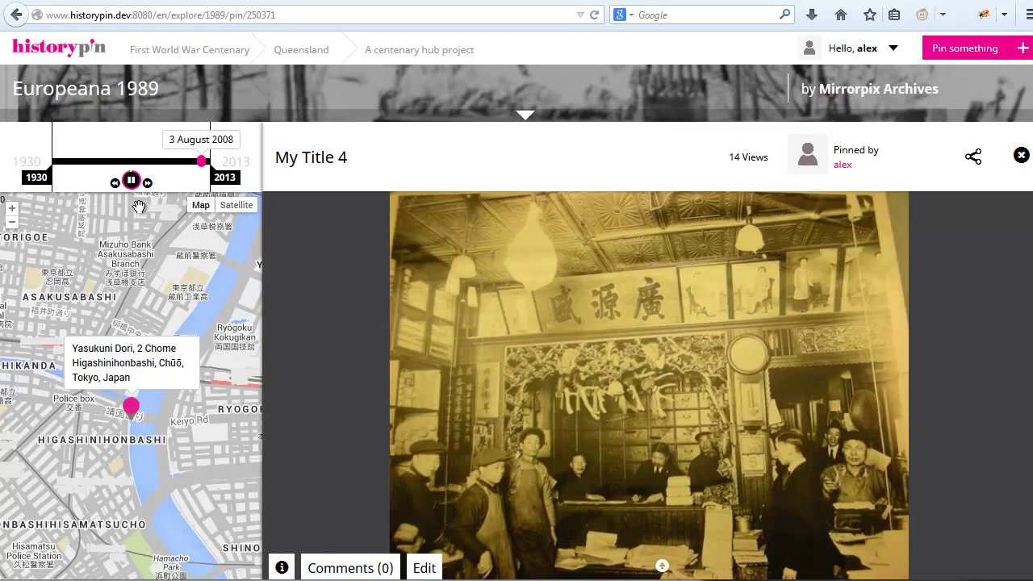
{"action": "left_click", "coordinate": [131, 181]}
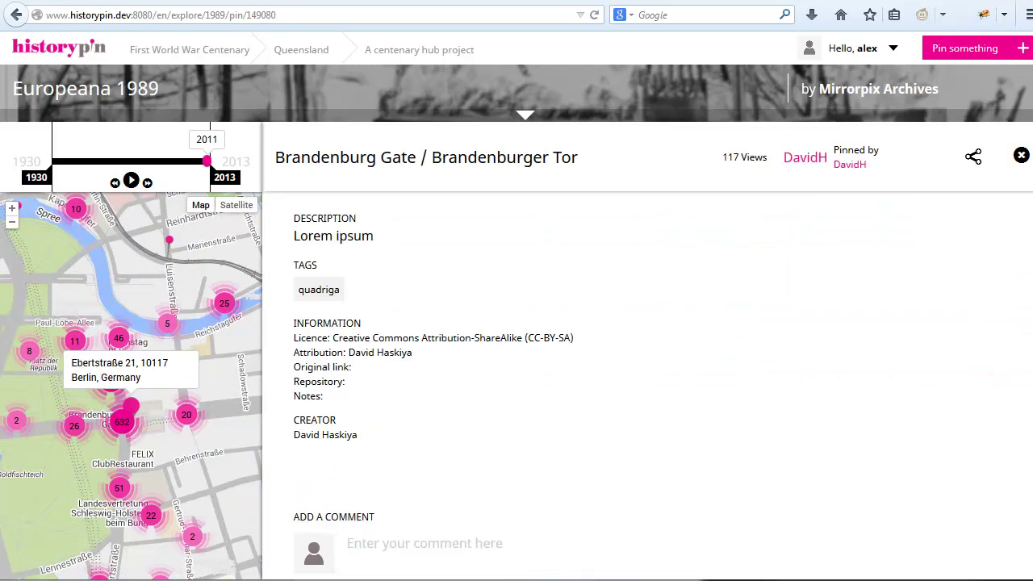